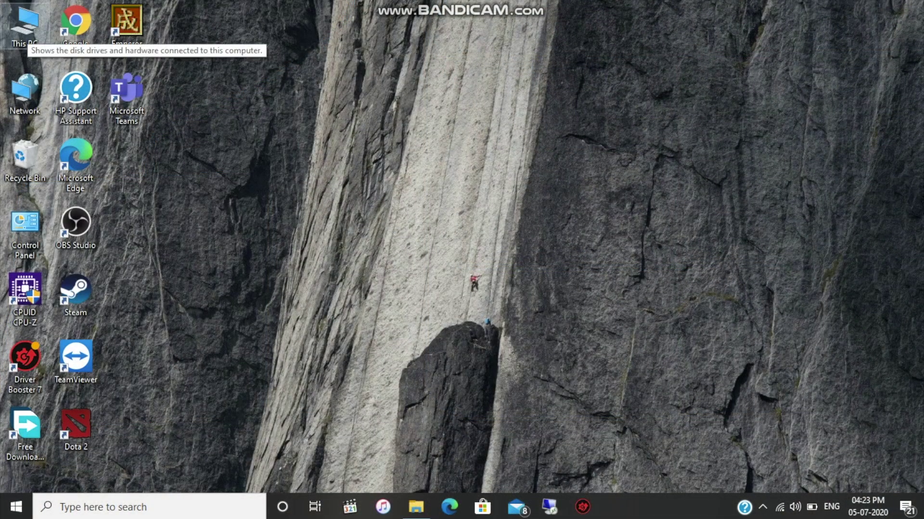
Step: Open This PC full-screen and inspect the Local Disk (C:) and DVD RW Drive (D:) tiles
double_click(25, 22)
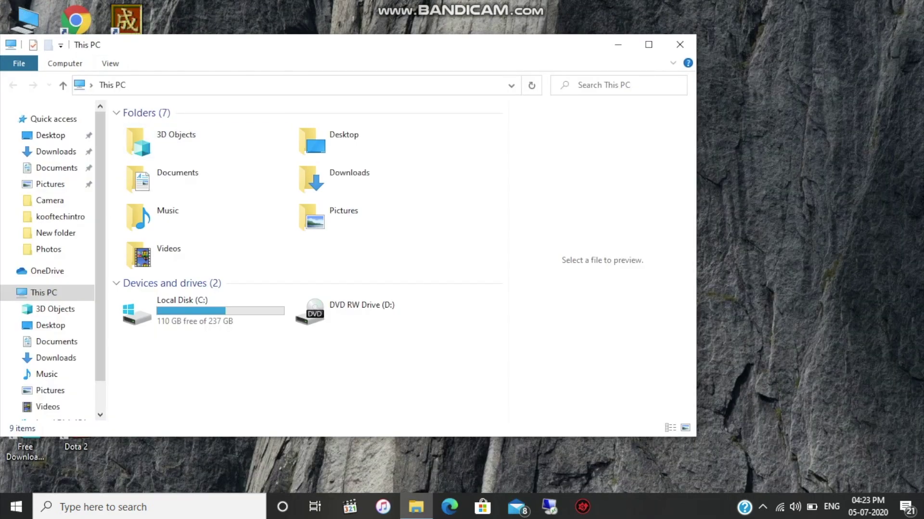
click(644, 32)
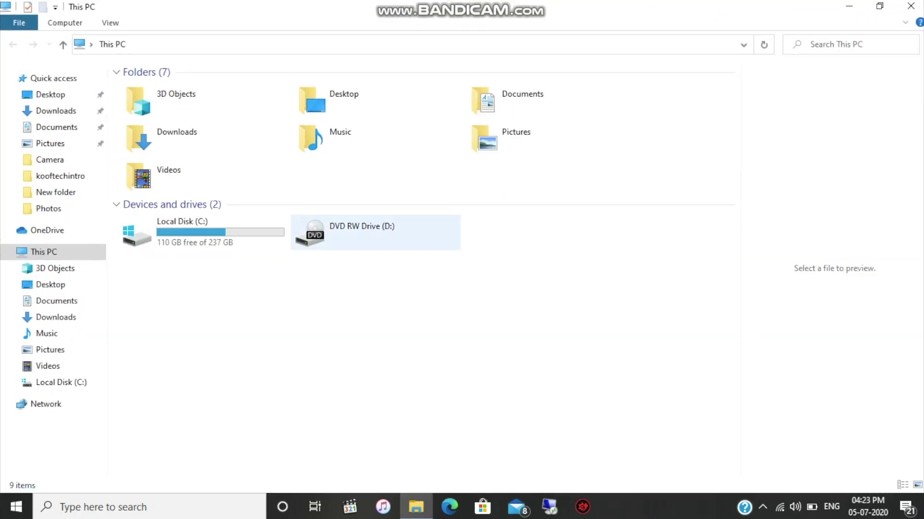
click(207, 233)
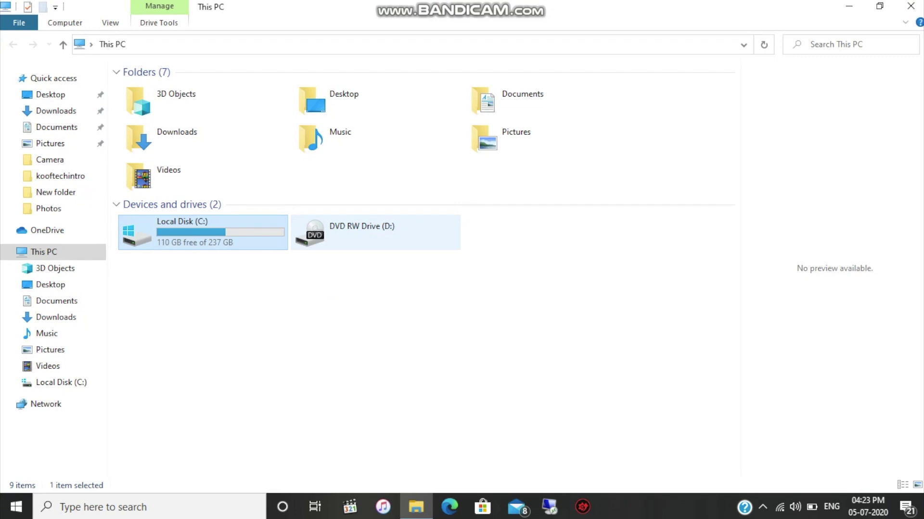
click(370, 233)
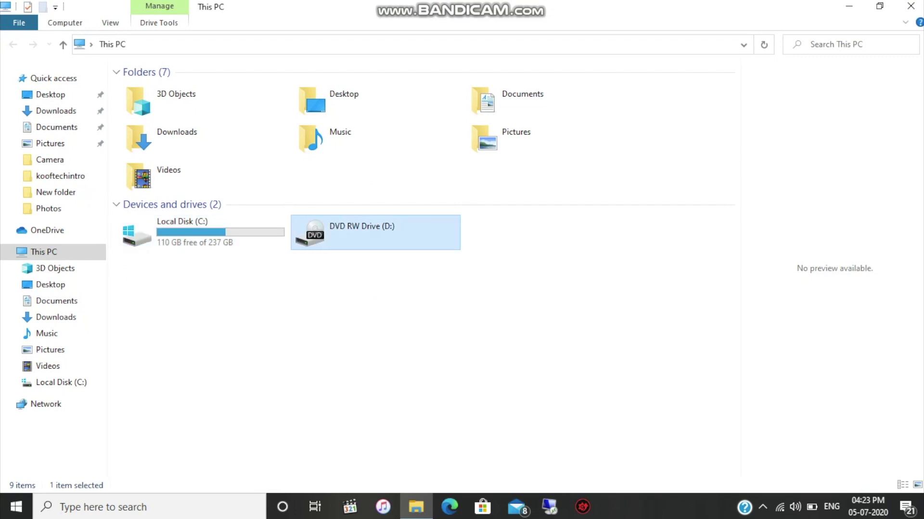
click(385, 318)
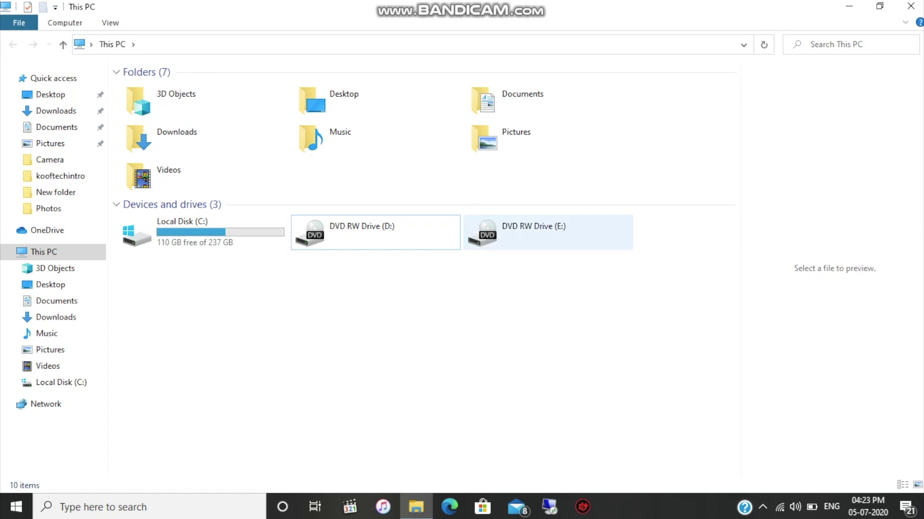
Step: Inspect the newly listed DVD RW Drive (E:) alongside DVD RW Drive (D:)
click(548, 233)
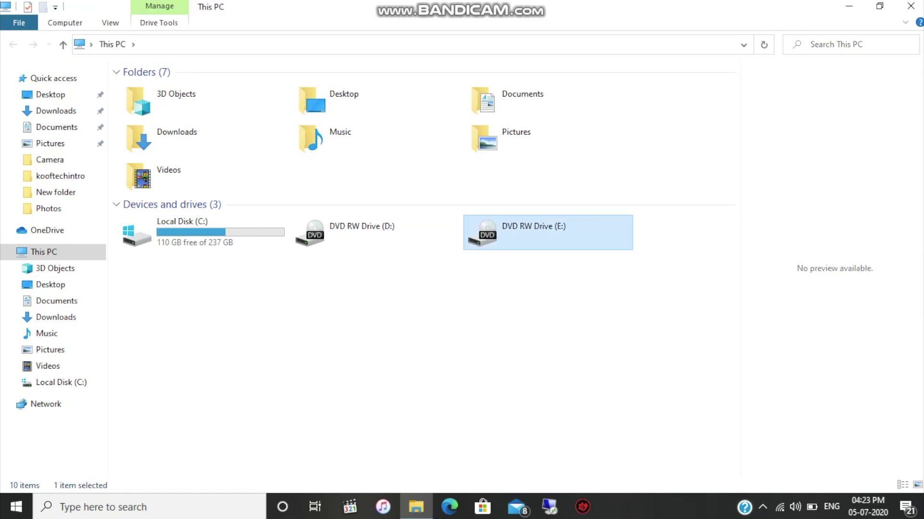
click(540, 291)
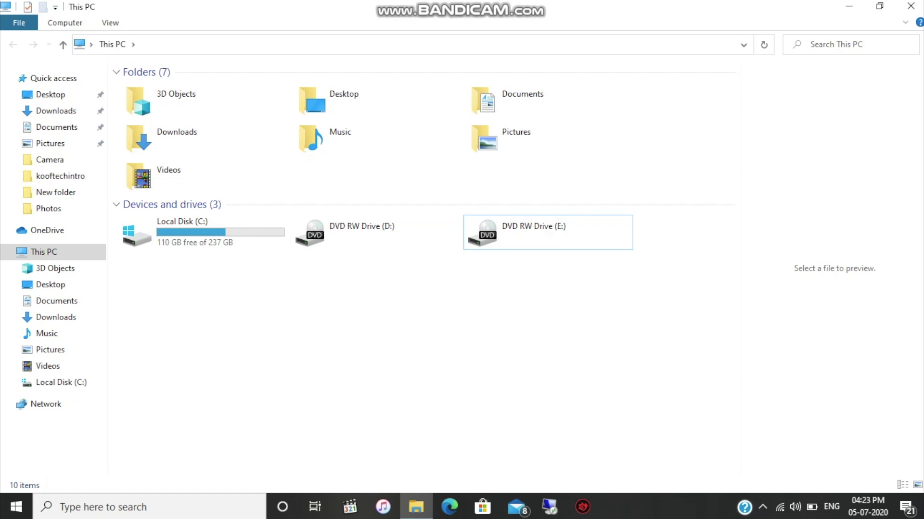
drag(551, 264, 329, 233)
click(329, 233)
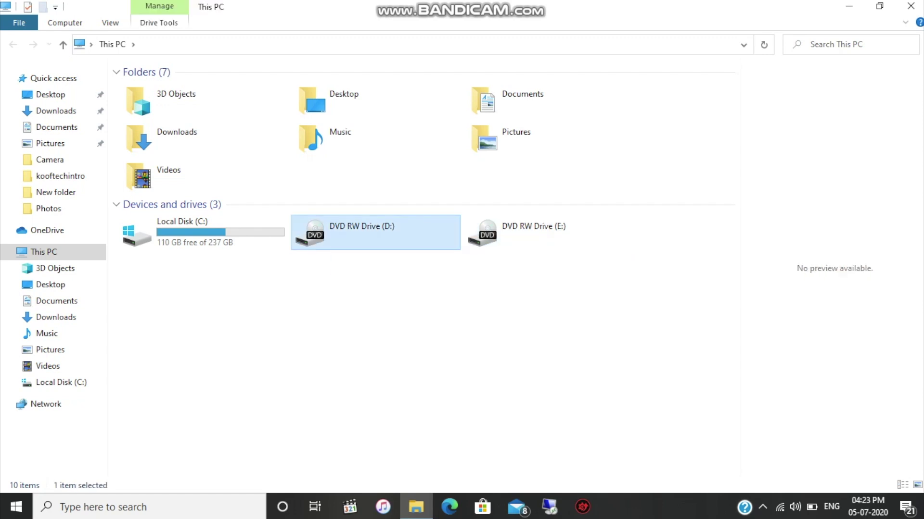
click(529, 233)
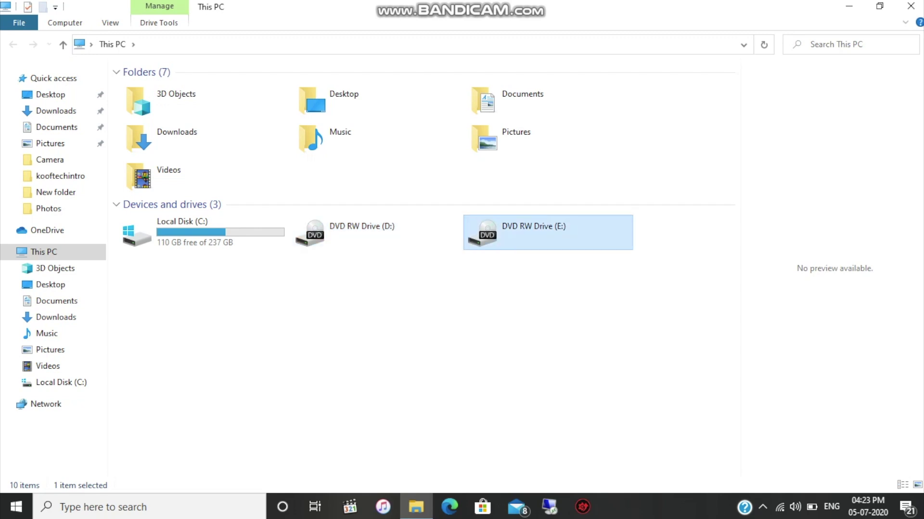
click(534, 276)
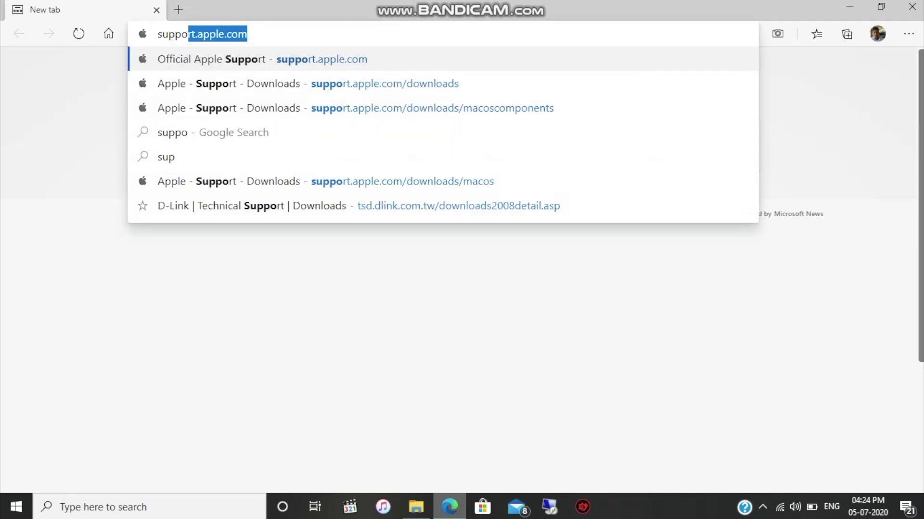
Step: Search support.apple.com/downloads for 'bootcamp support' and scroll through the Boot Camp results
key(Down)
key(Down)
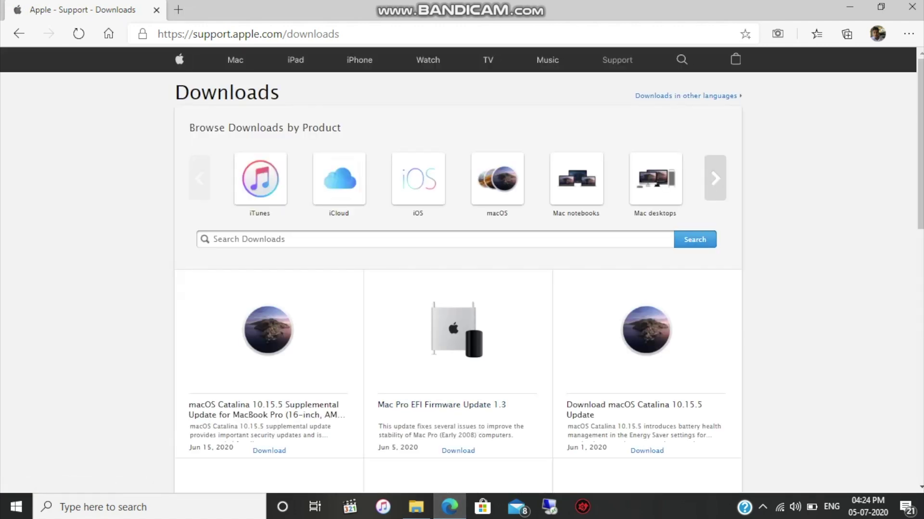
click(289, 240)
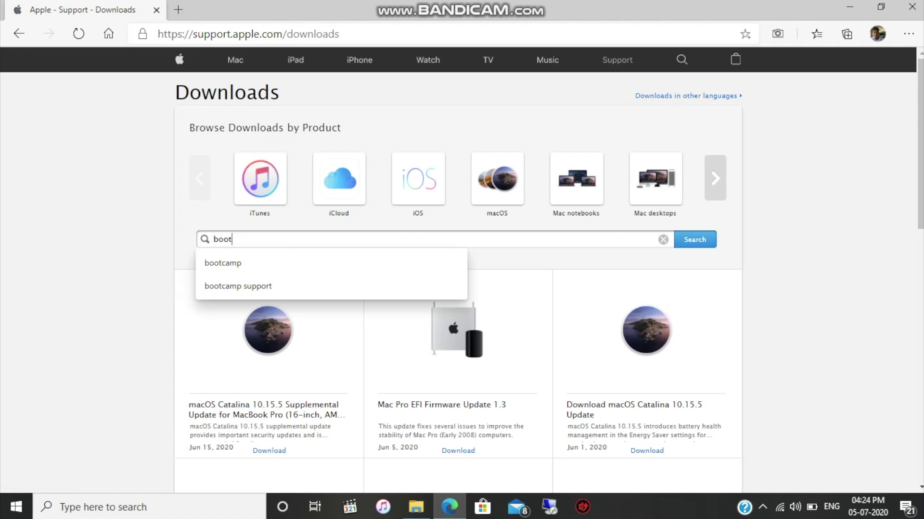
text(bootcamp s)
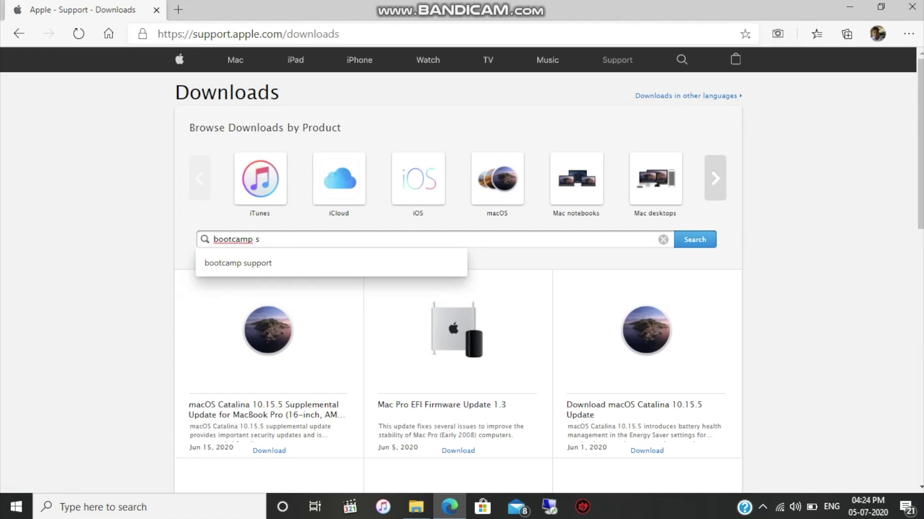
text(upport)
key(Return)
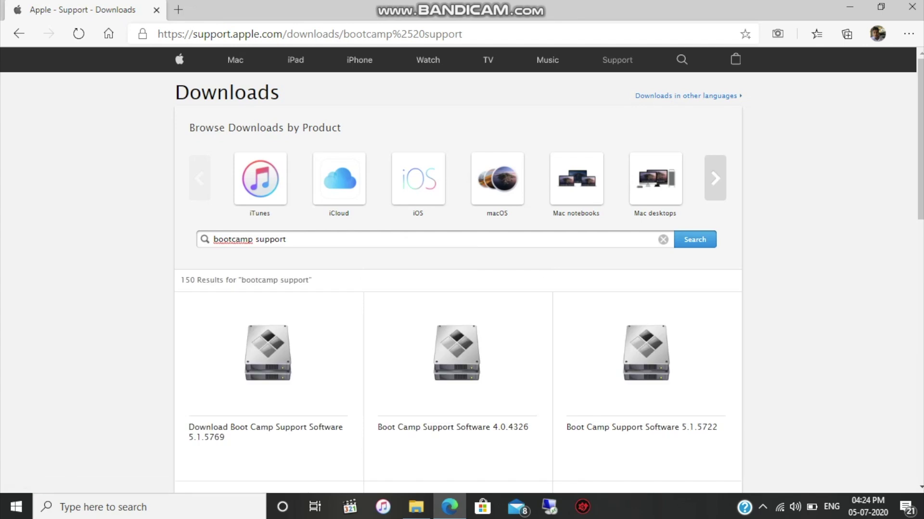
scroll(264, 284, down, 3)
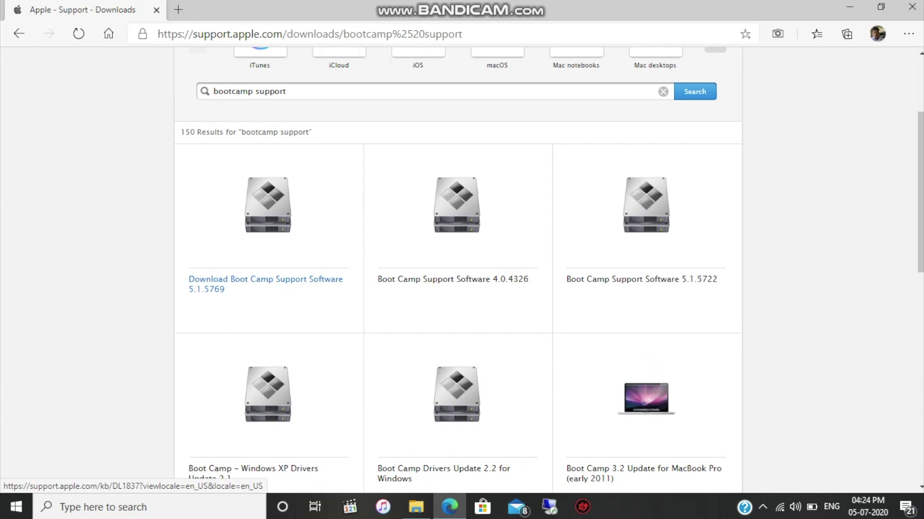
Step: Download Boot Camp Support Software 5.1.5769 and check its progress in the browser downloads list
click(265, 279)
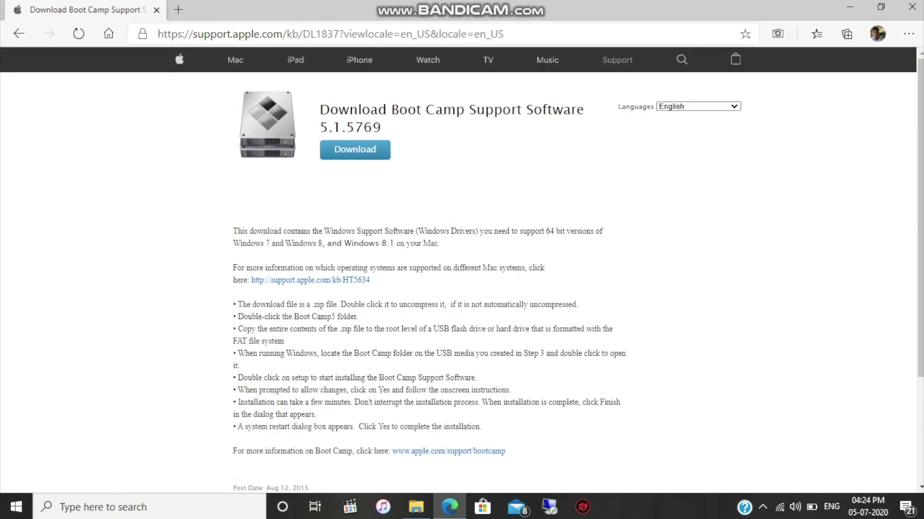
click(355, 149)
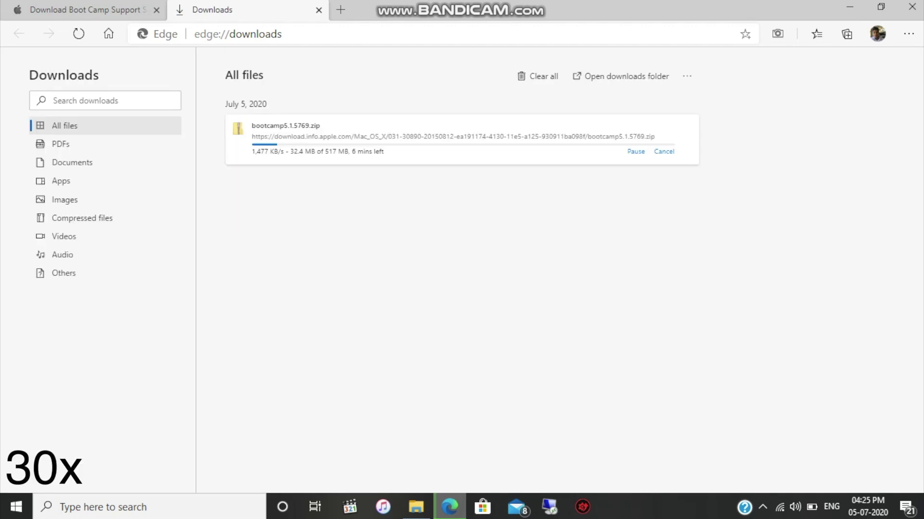
key(ctrl+Tab)
key(ctrl+Tab)
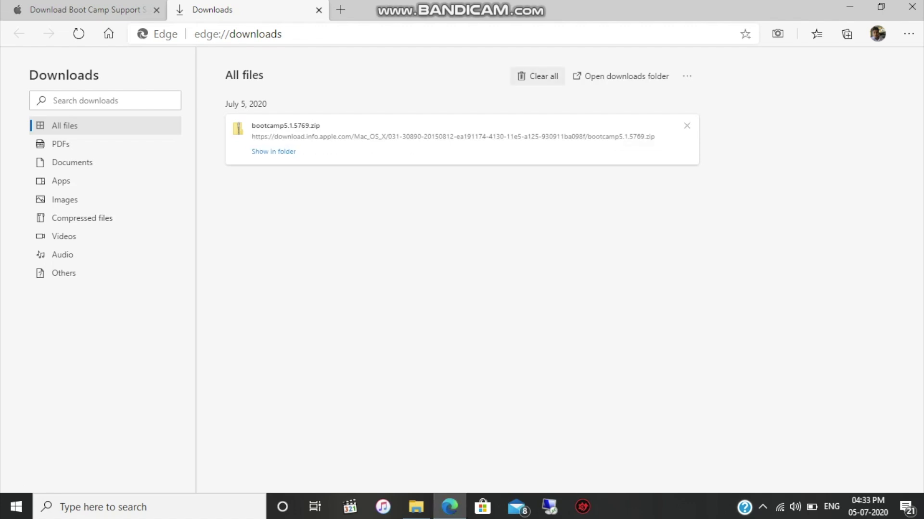
Step: Close the browser and extract the bootcamp5.1.5769 archive into its own folder on the desktop
click(911, 7)
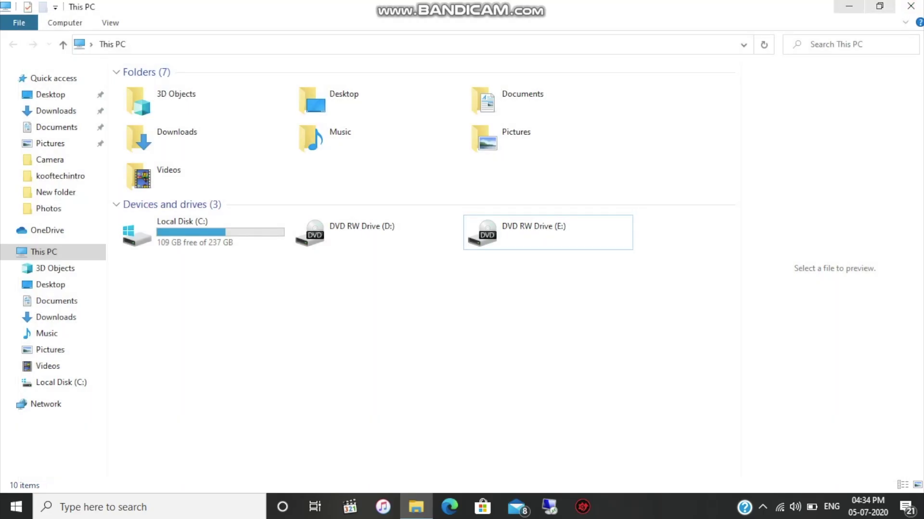
click(848, 7)
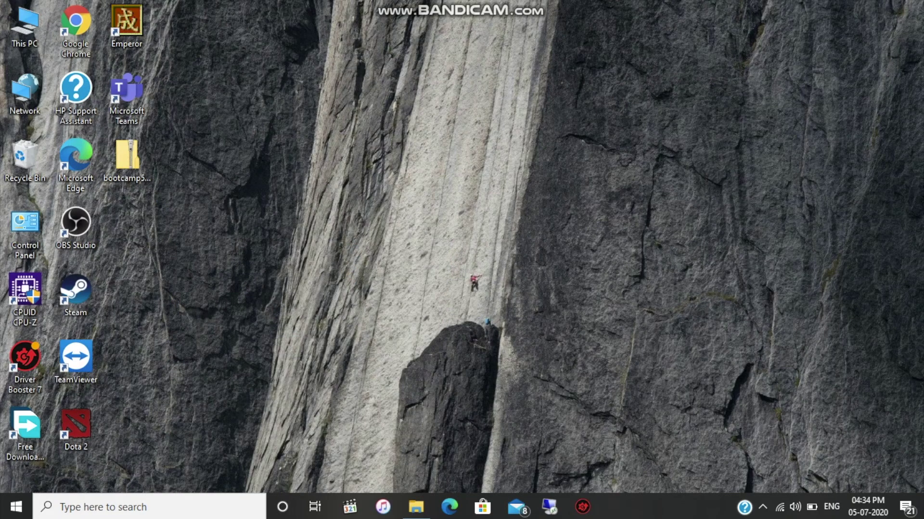
click(127, 159)
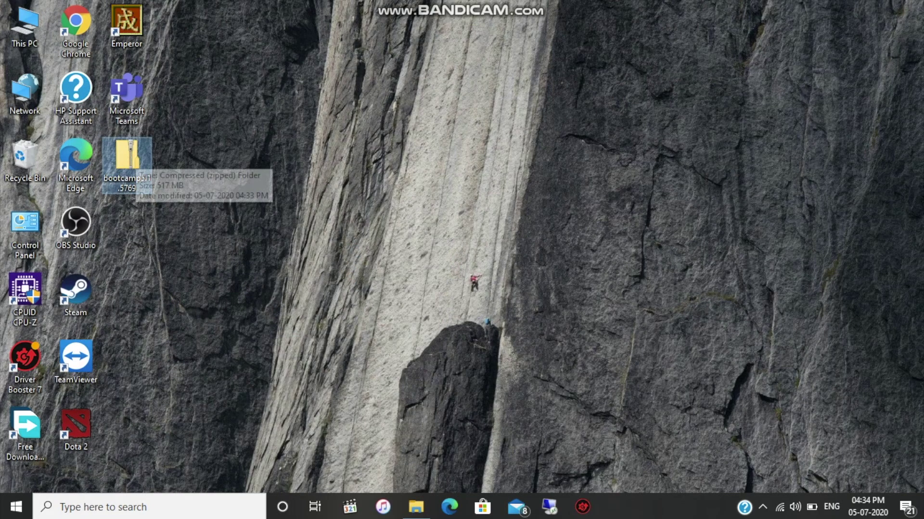
right_click(136, 157)
mouse_move(169, 217)
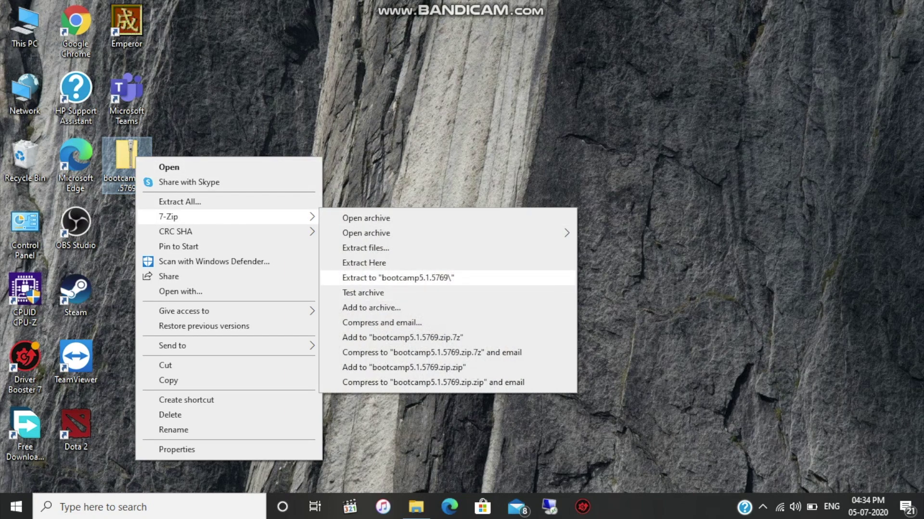
click(398, 278)
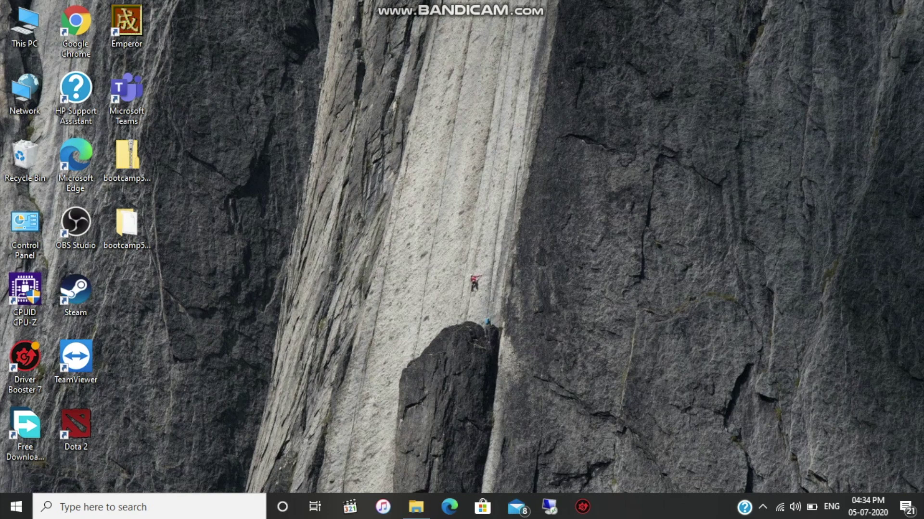
Step: Navigate into bootcamp5.1.5769\BootCamp\Drivers\Apple and select AppleODDInstaller64
click(127, 225)
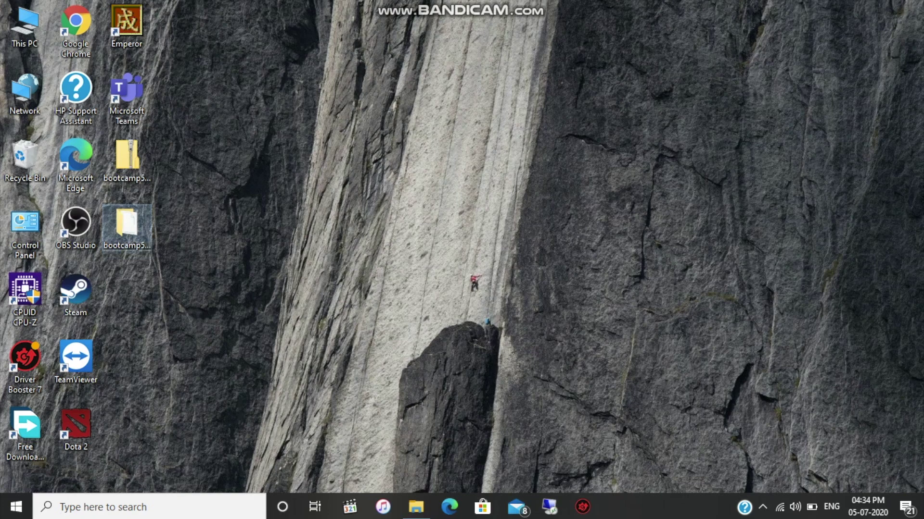
double_click(127, 227)
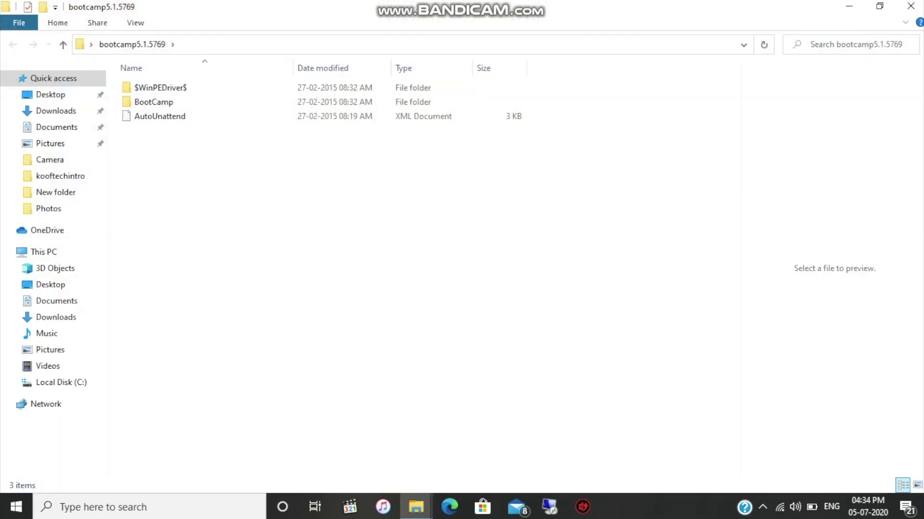
double_click(153, 102)
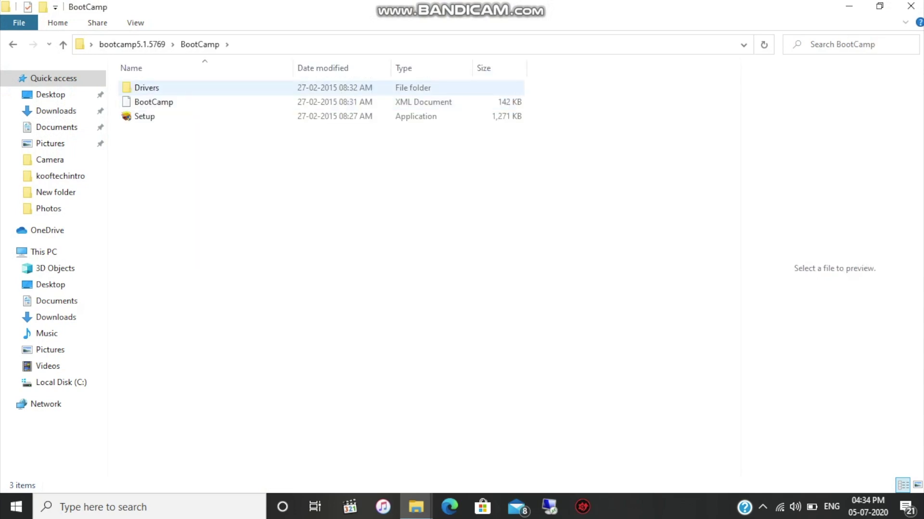
double_click(146, 87)
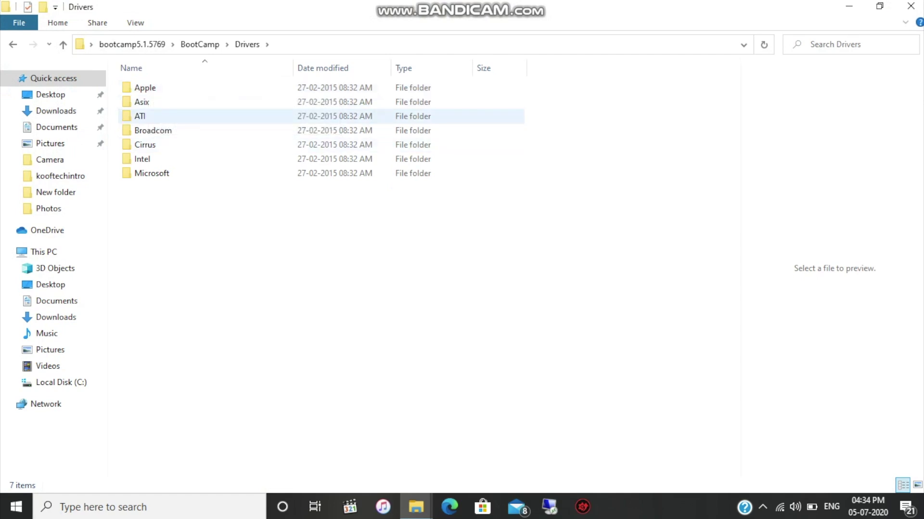
double_click(145, 87)
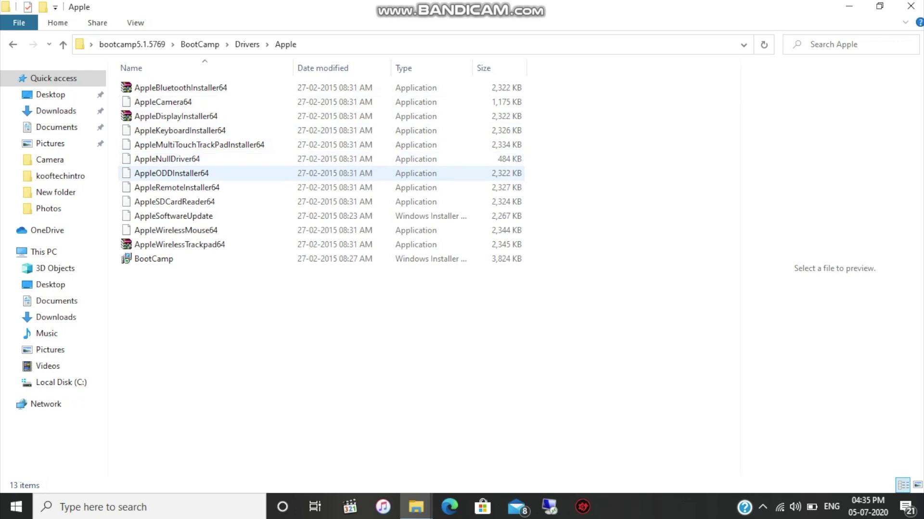
click(171, 173)
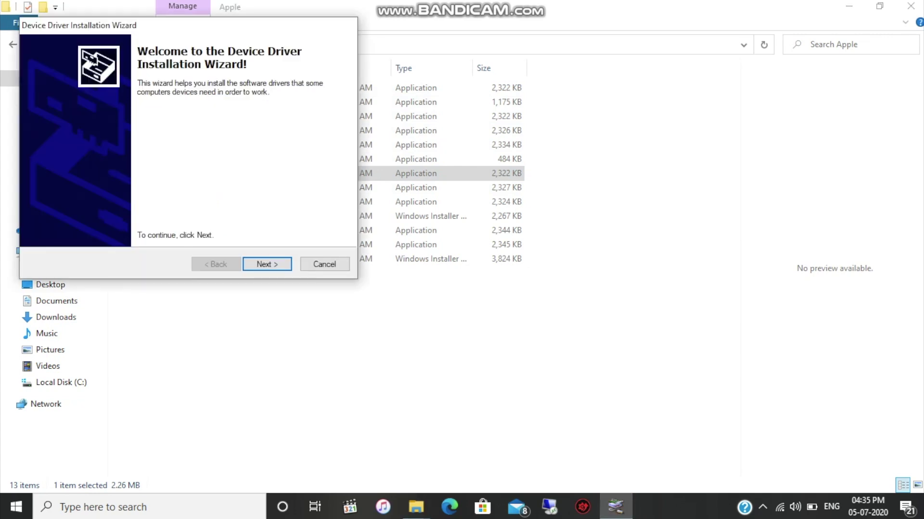
Step: Accept the Apple licence, install the Apple ODD driver until the device reports updated, and finish
key(Return)
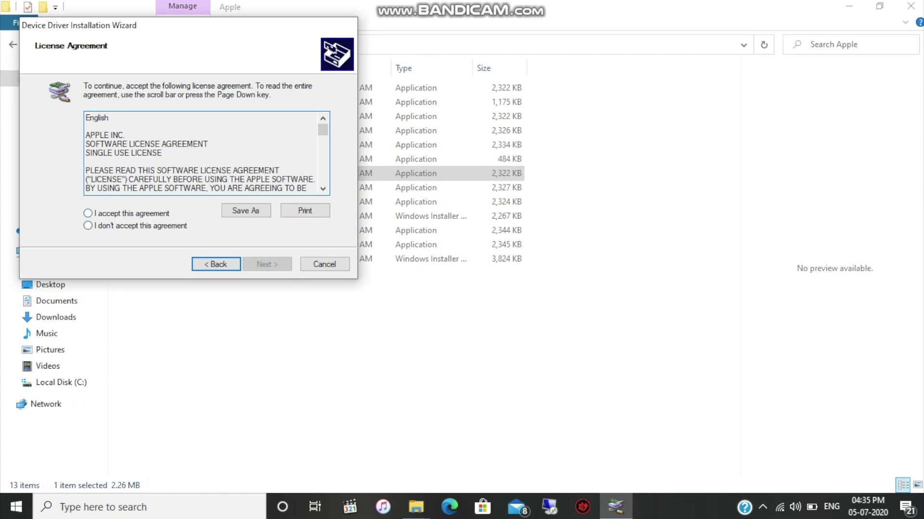
click(88, 214)
mouse_move(323, 130)
mouse_down()
mouse_move(323, 139)
mouse_move(323, 130)
mouse_up()
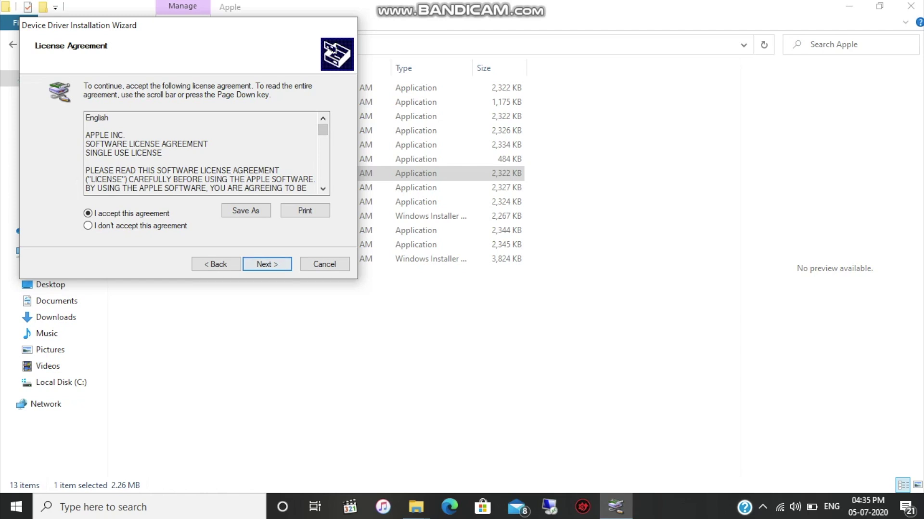
key(Return)
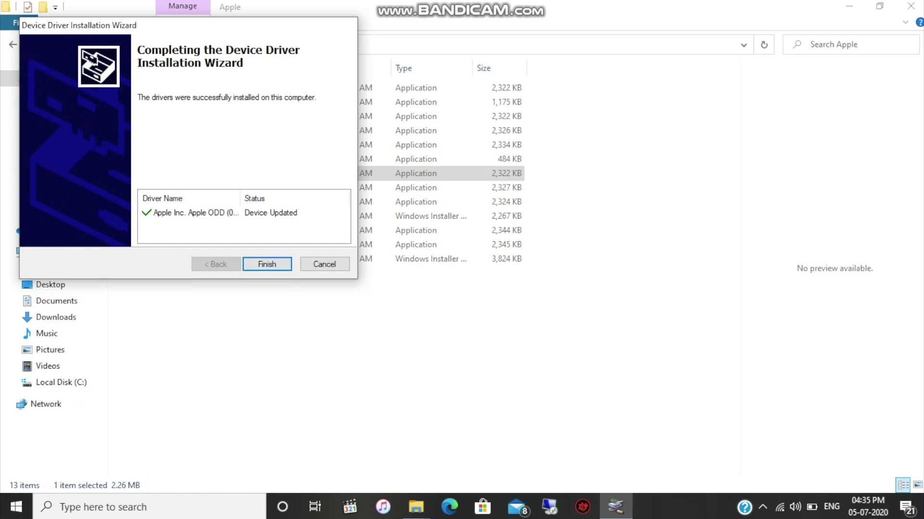
click(196, 213)
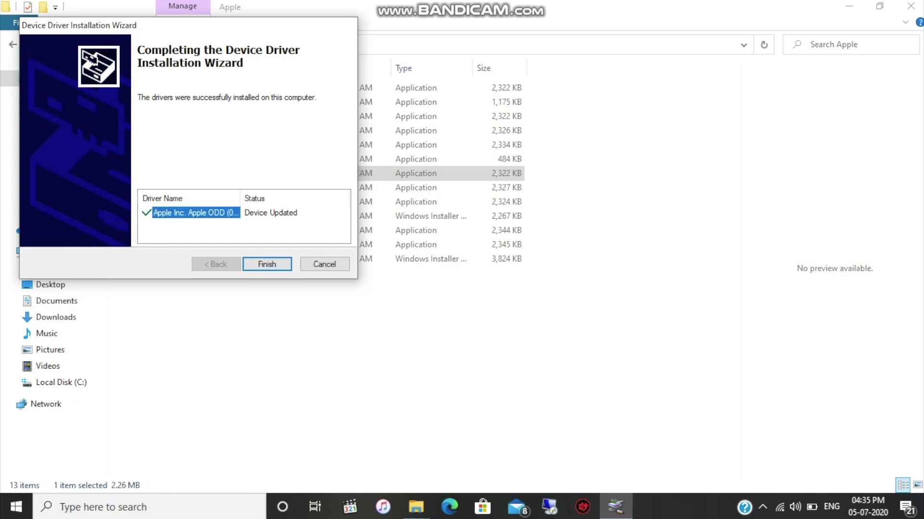
click(267, 264)
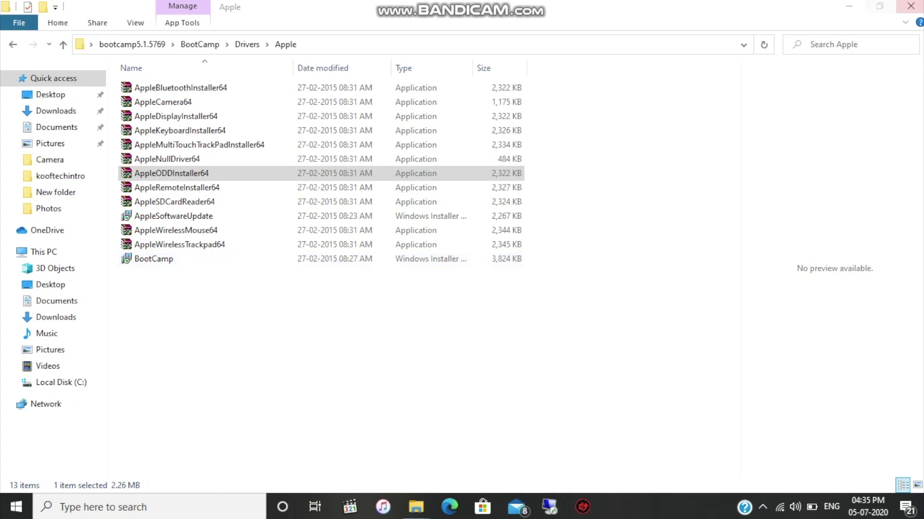
Step: Reopen This PC and refresh it repeatedly until DVD RW Drive (E:) reads the 613 MB disc
click(910, 6)
click(415, 506)
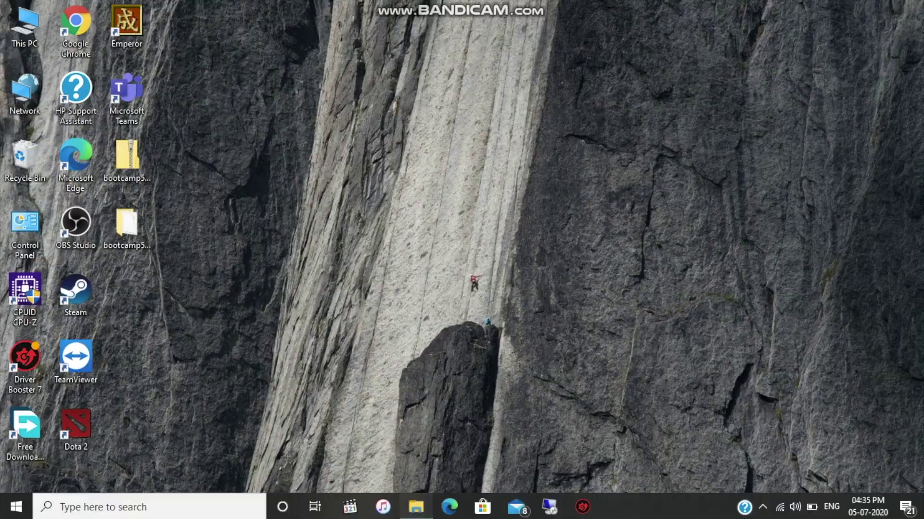
right_click(421, 201)
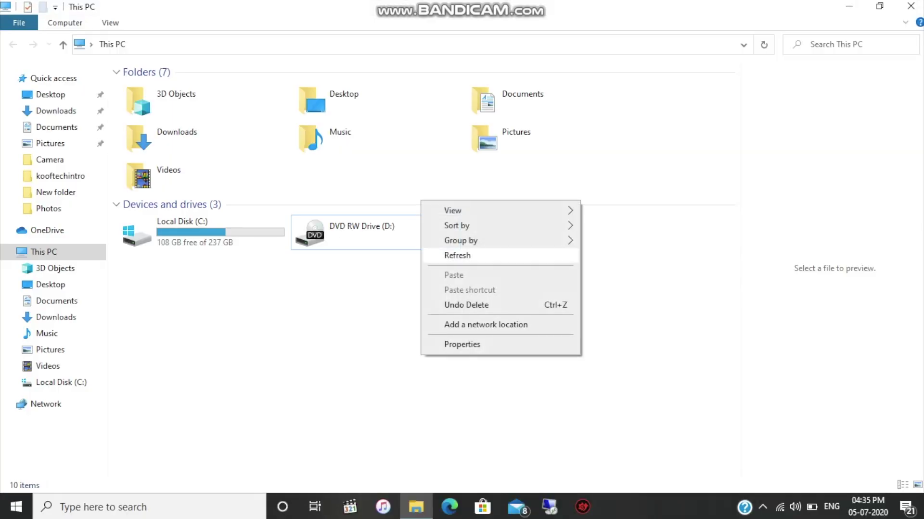
click(461, 255)
click(534, 233)
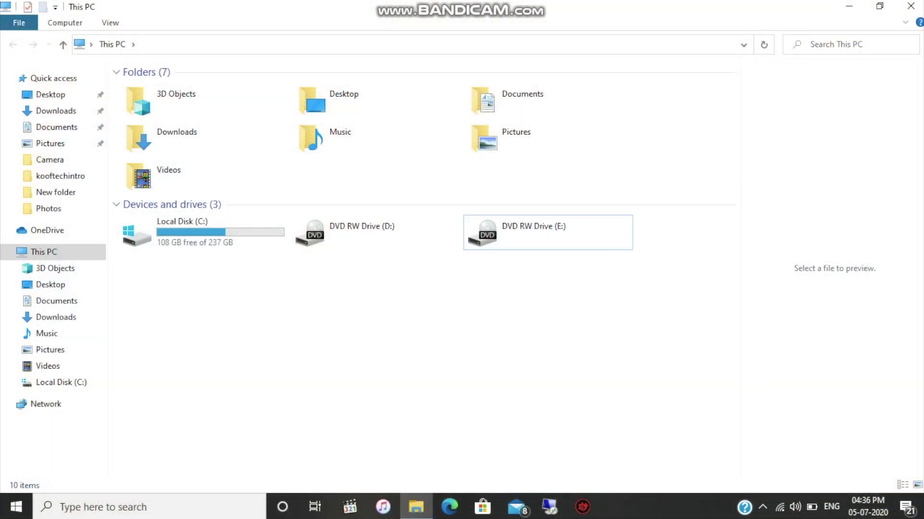
right_click(465, 307)
click(502, 361)
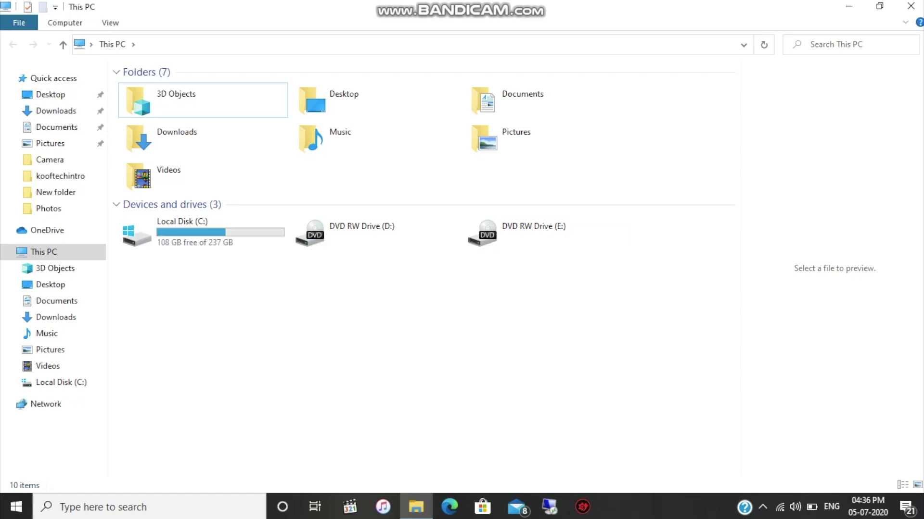
key(F5)
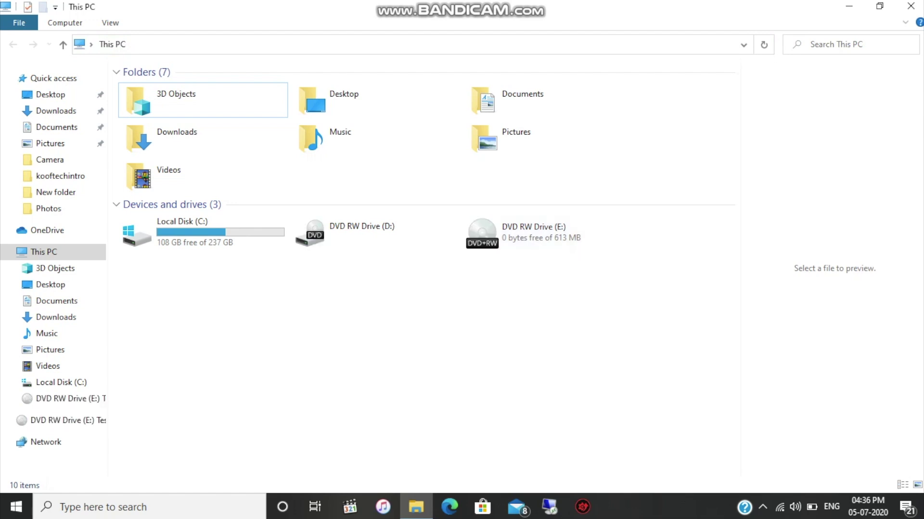
Step: View TestFile on the Test DVD in drive E:, then refresh This PC to show 3.77 GB free
click(61, 420)
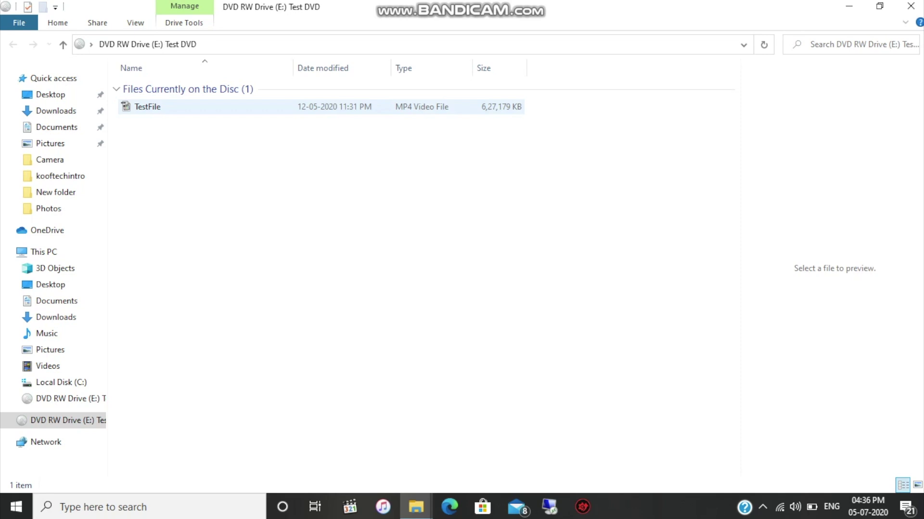
click(148, 107)
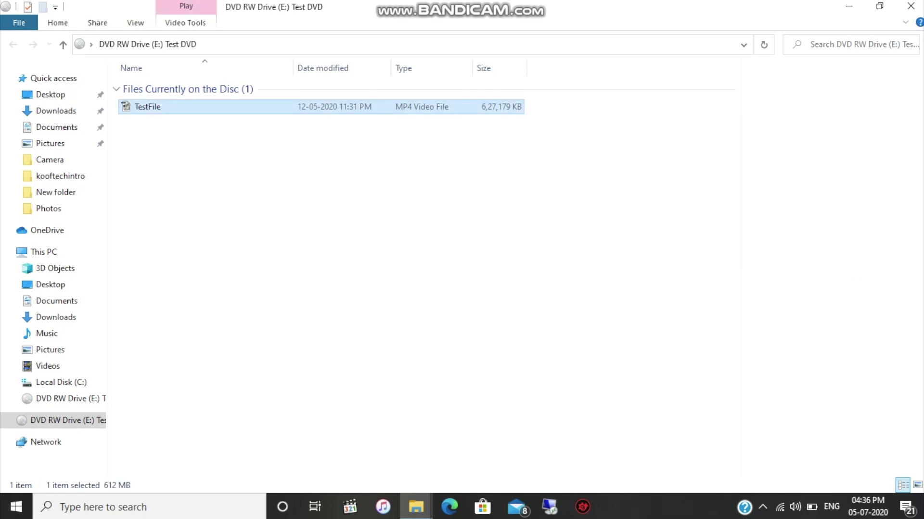
click(206, 192)
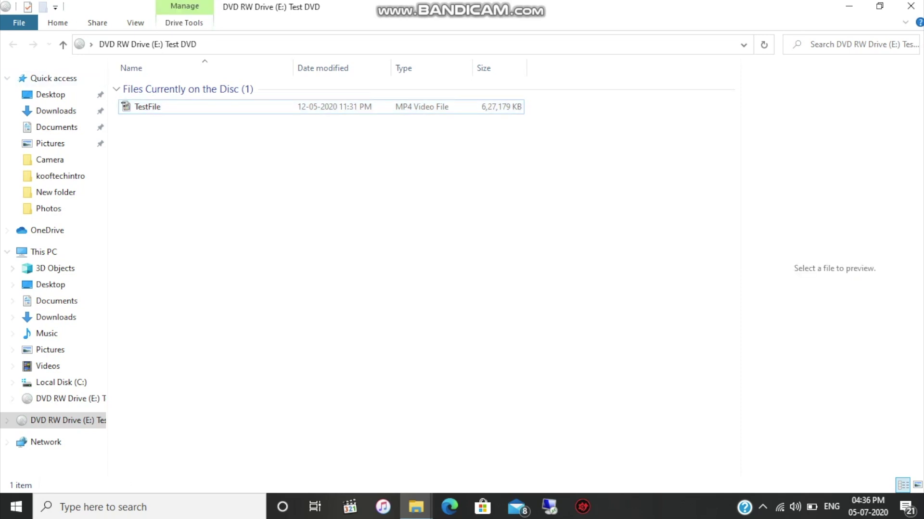
click(910, 6)
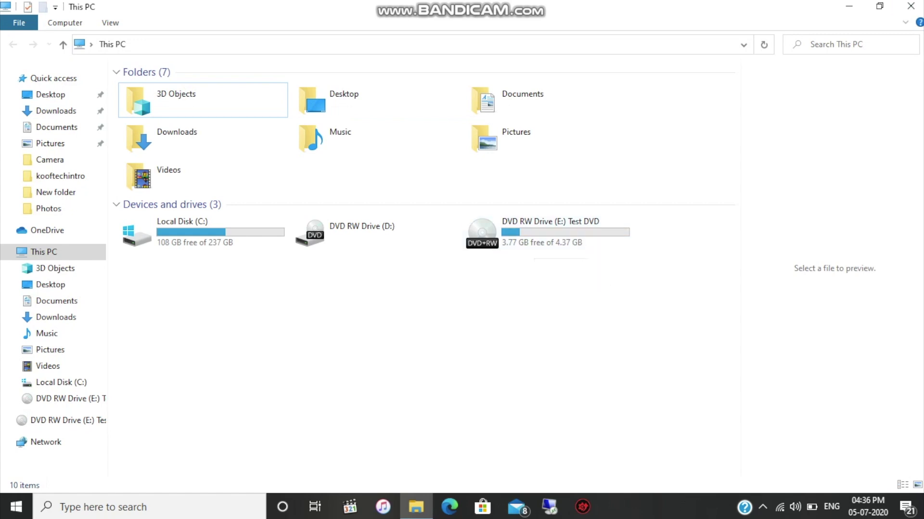
right_click(515, 282)
click(546, 337)
Step: Show the context menu for the Test DVD in DVD RW Drive (E:)
right_click(487, 224)
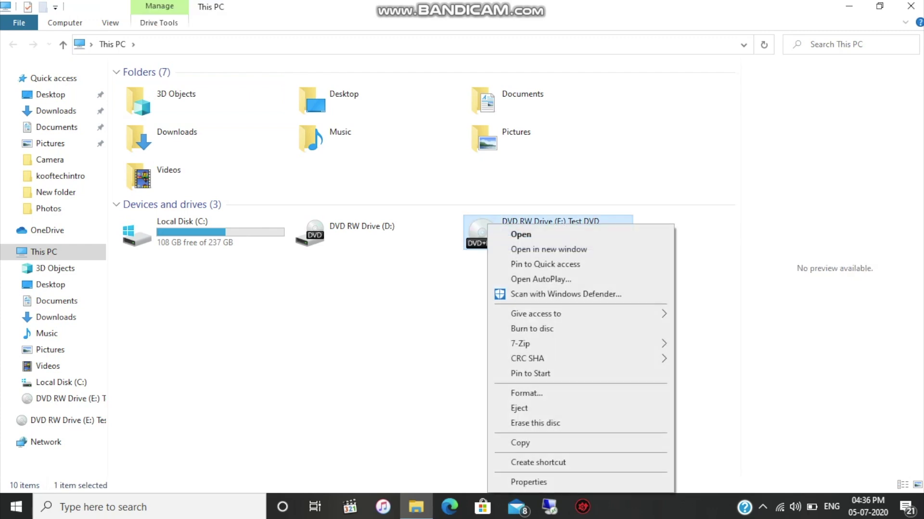